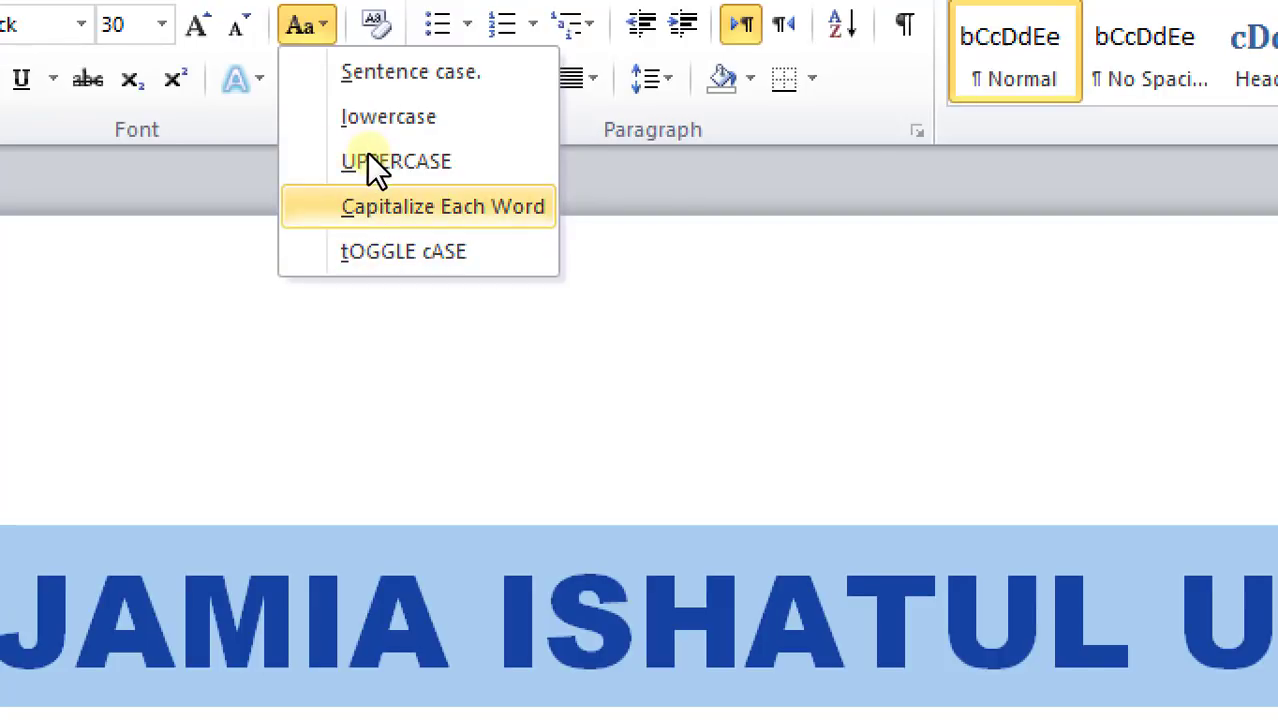
Convert the JAMIA ISHATUL ULOOM heading to uppercase, and try clearing its formatting before undoing that
left_click(370, 162)
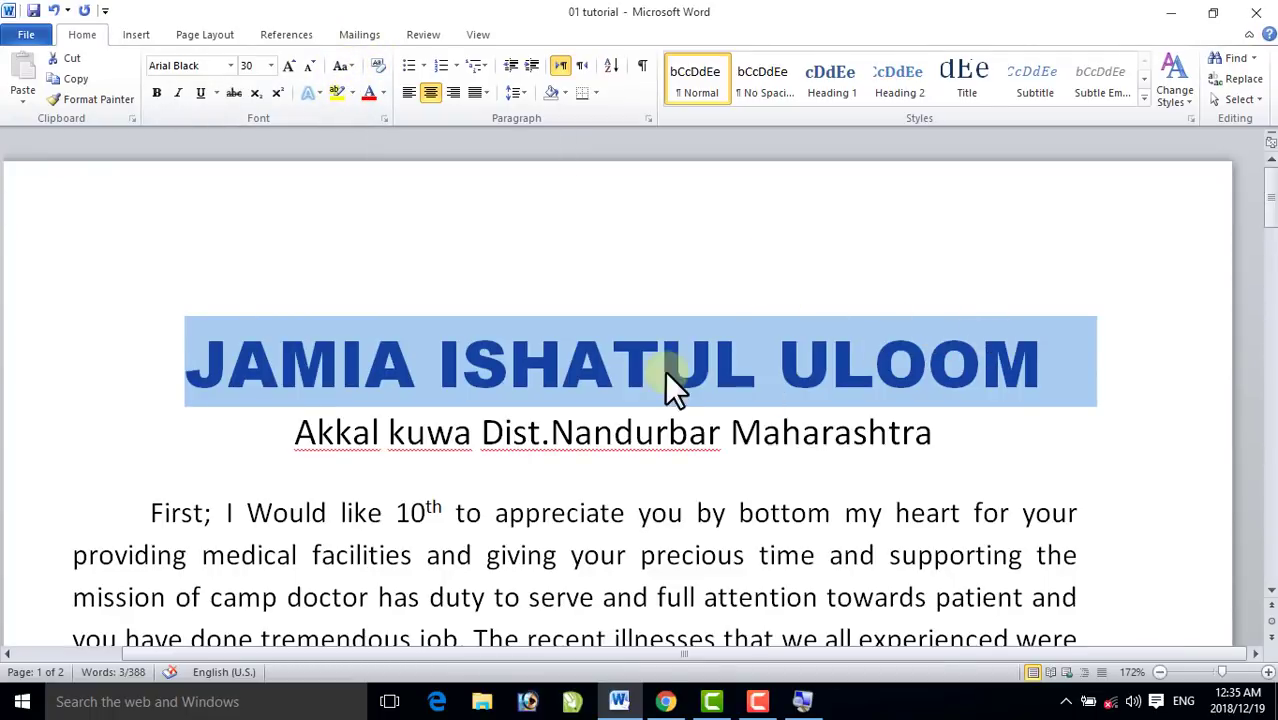
left_click(376, 62)
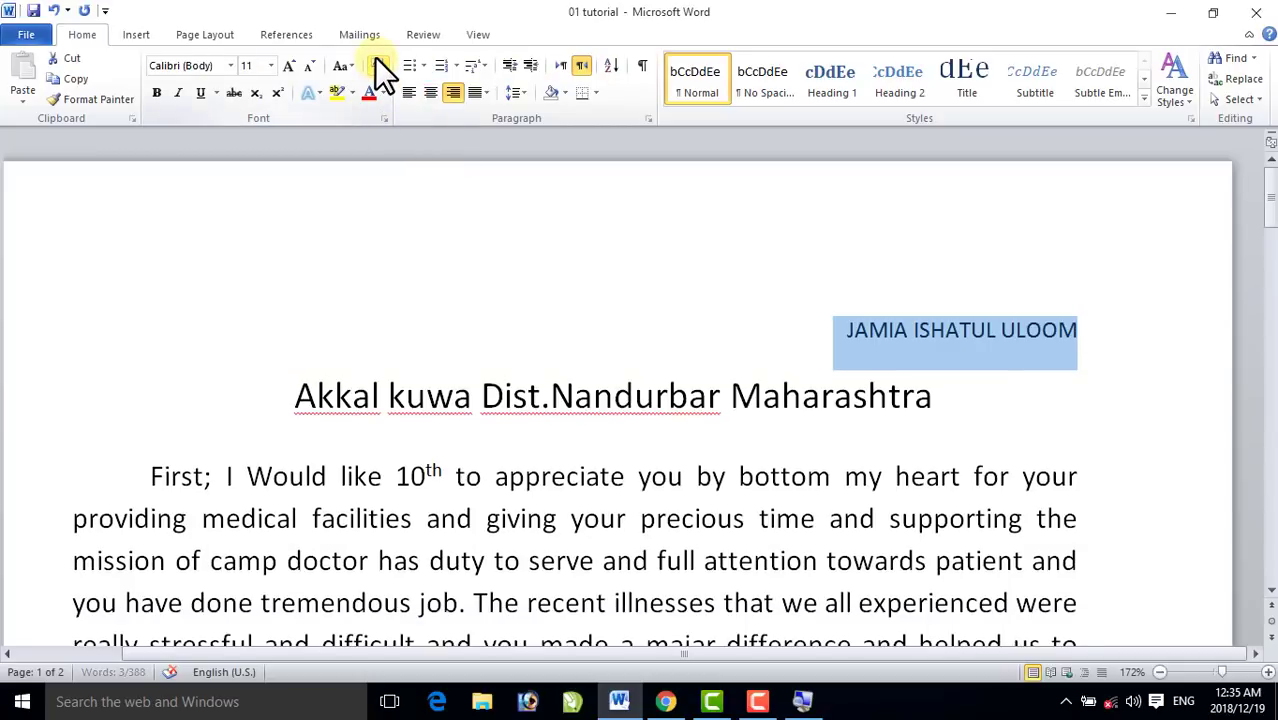
key("ctrl+z")
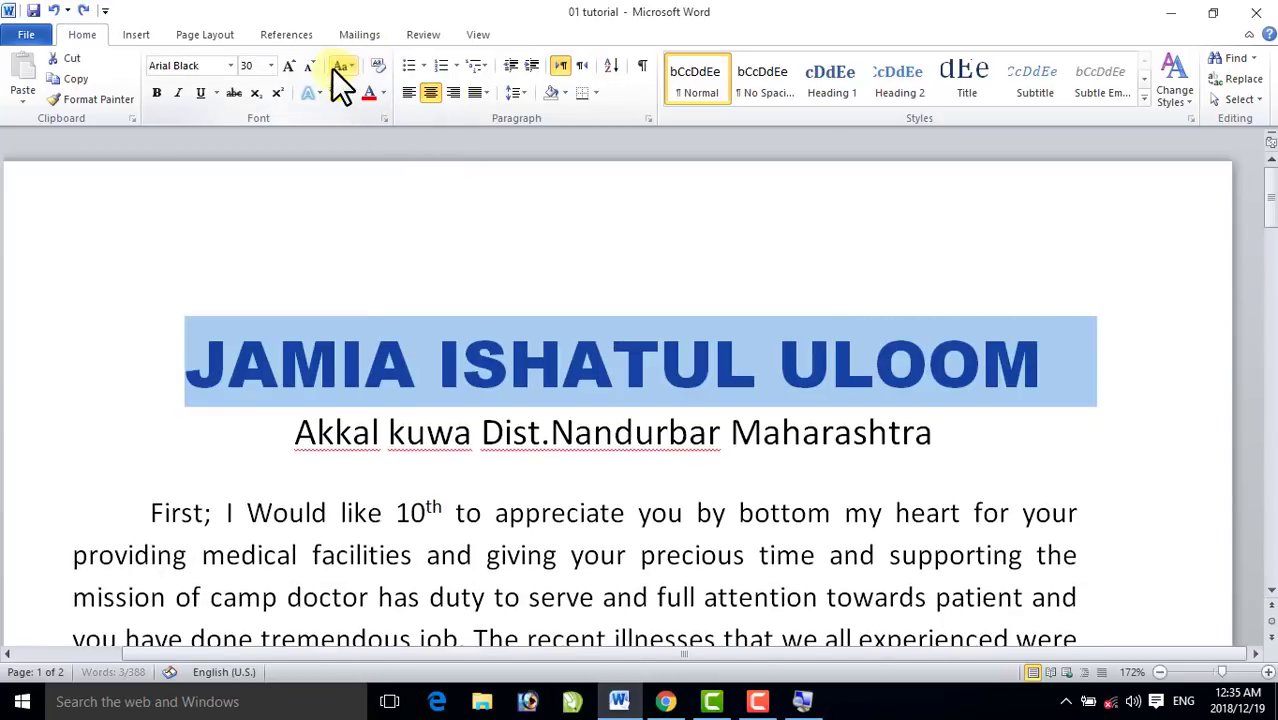
Change the heading's case to Capitalize Each Word, undoing and redoing the change once
left_click(342, 66)
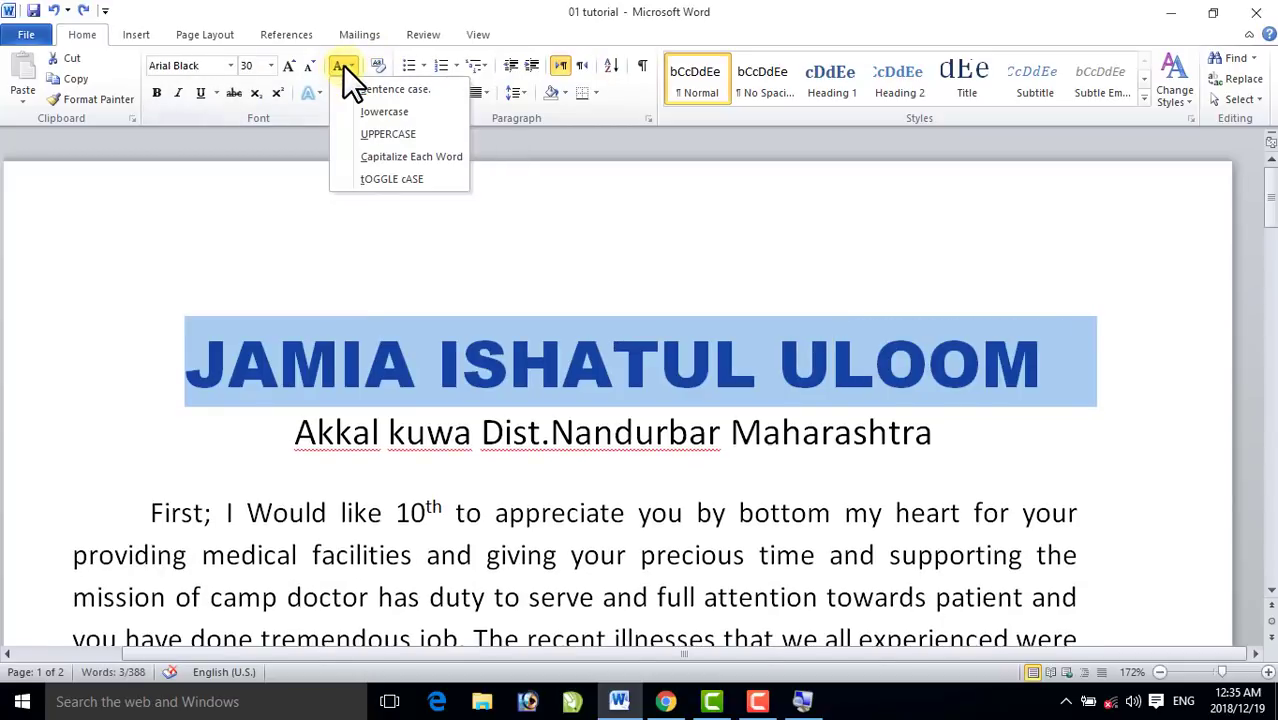
left_click(377, 158)
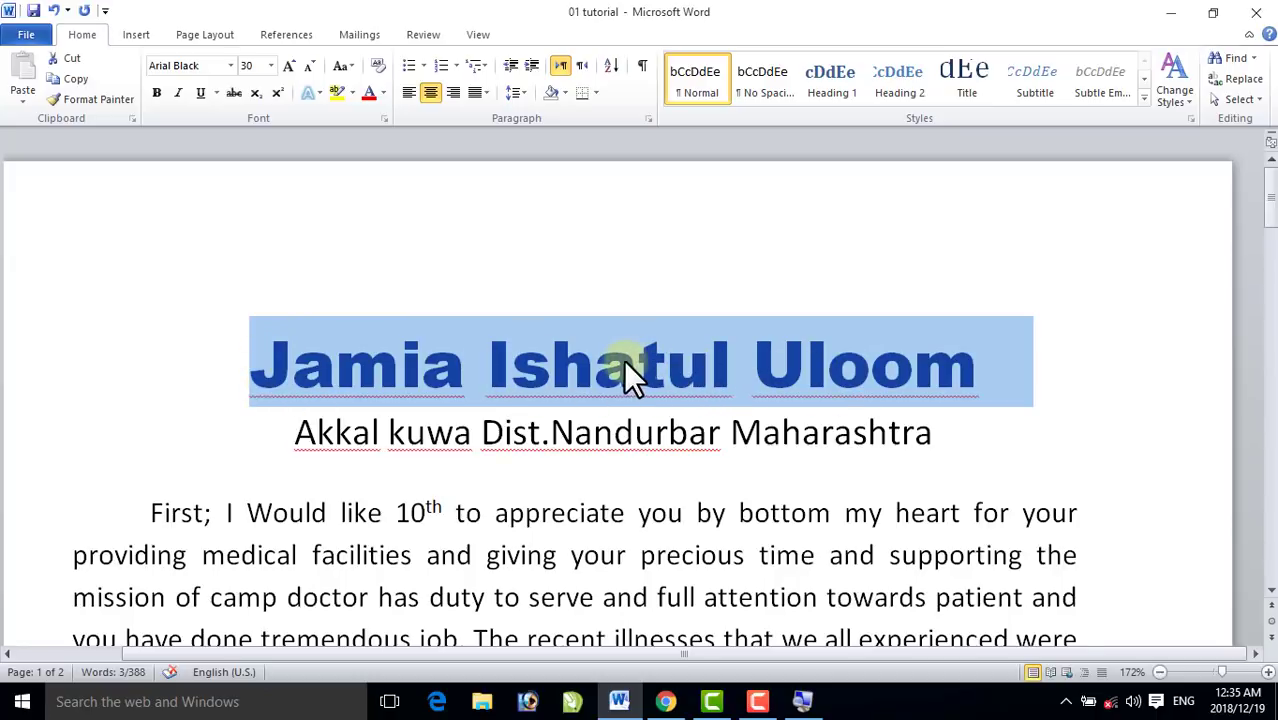
key("ctrl+z")
key("ctrl+y")
Try uppercase on the line directly below the heading, and settle on Capitalize Each Word for it
left_click_drag(933, 434, 262, 451)
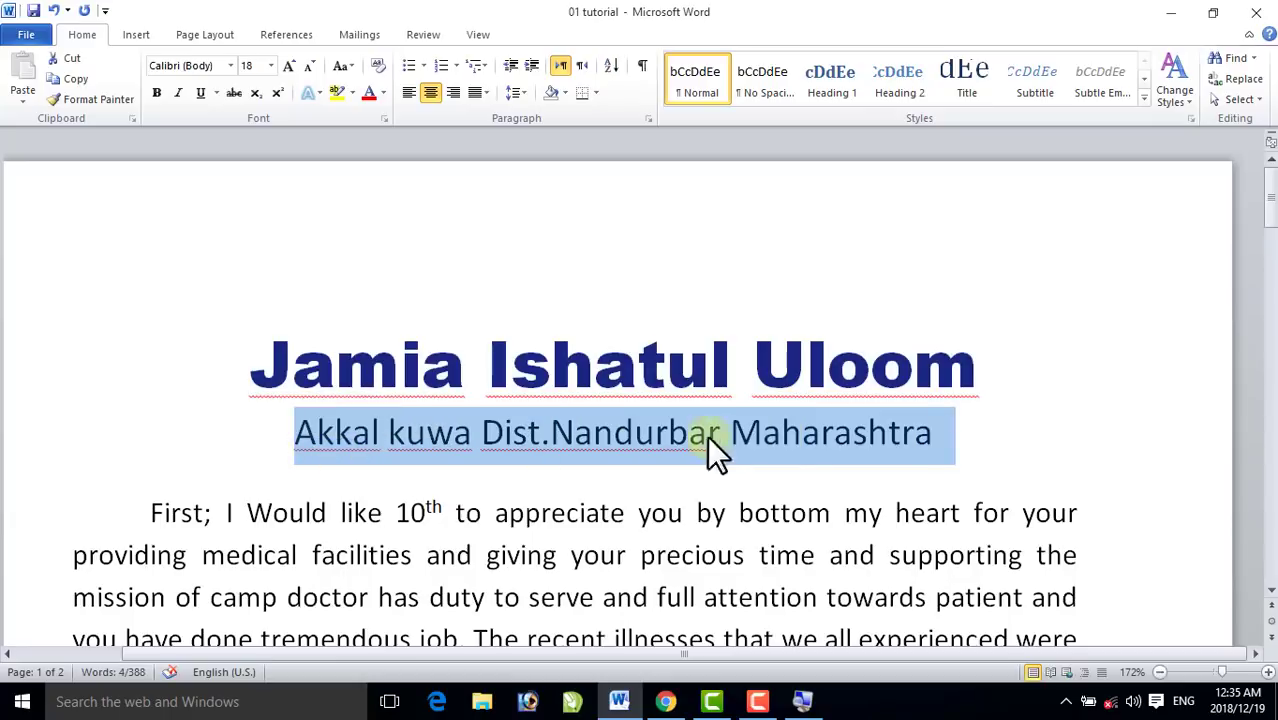
left_click(351, 66)
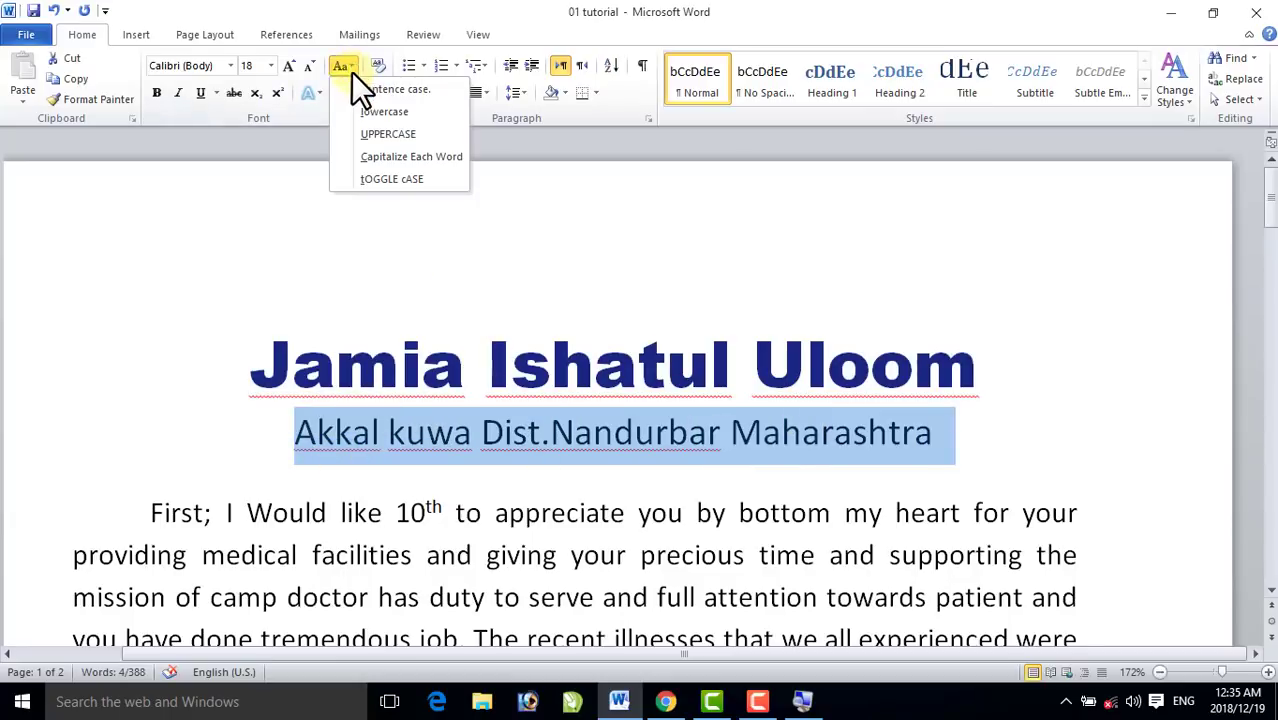
left_click(381, 134)
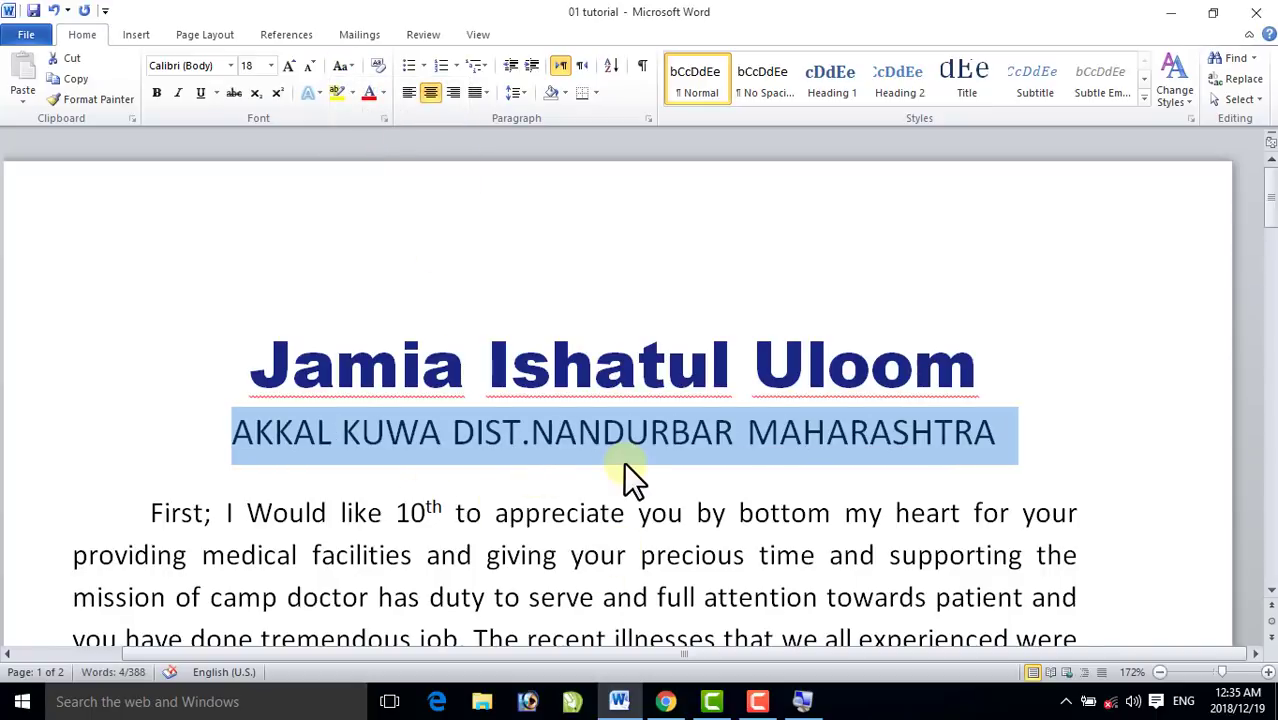
left_click(346, 67)
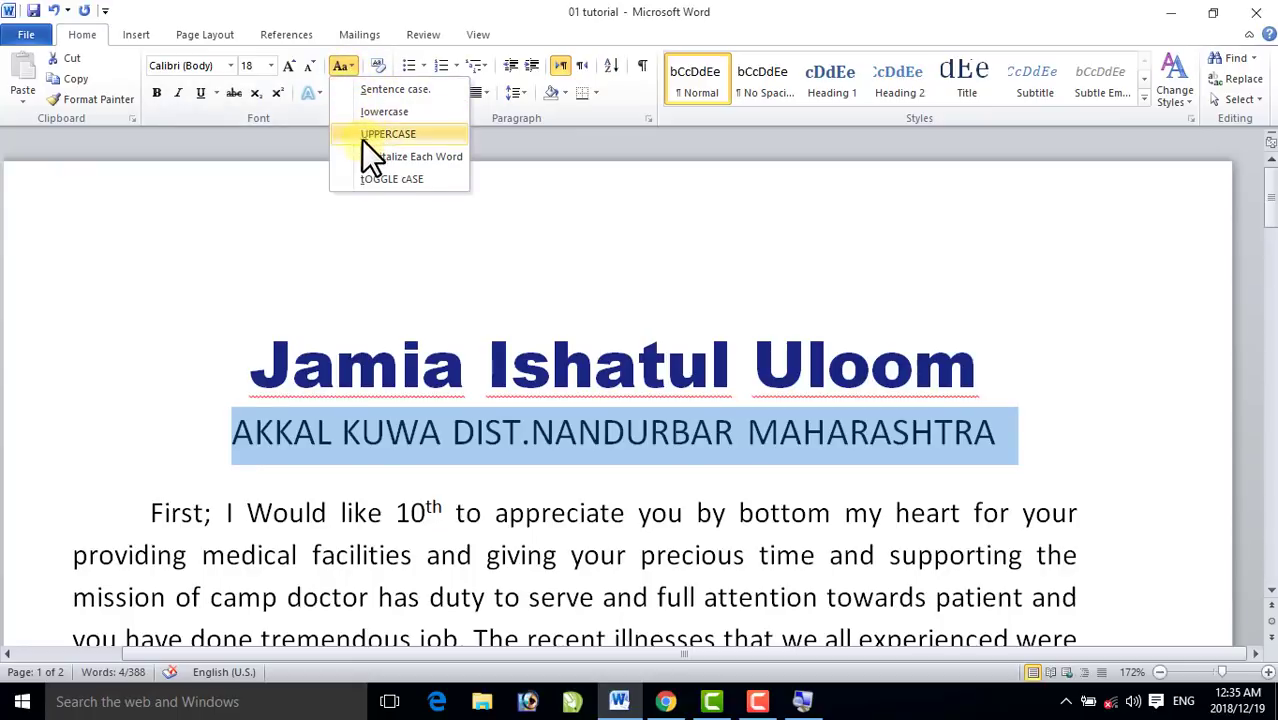
left_click(393, 157)
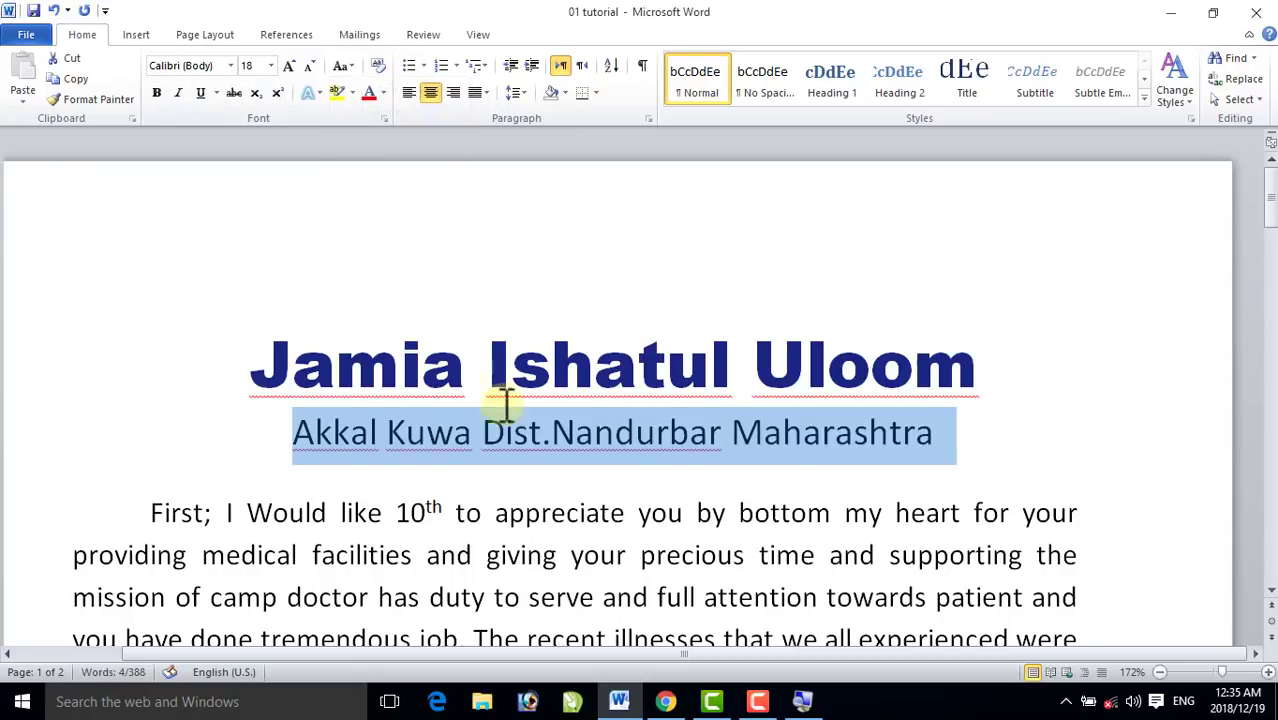
left_click(591, 378)
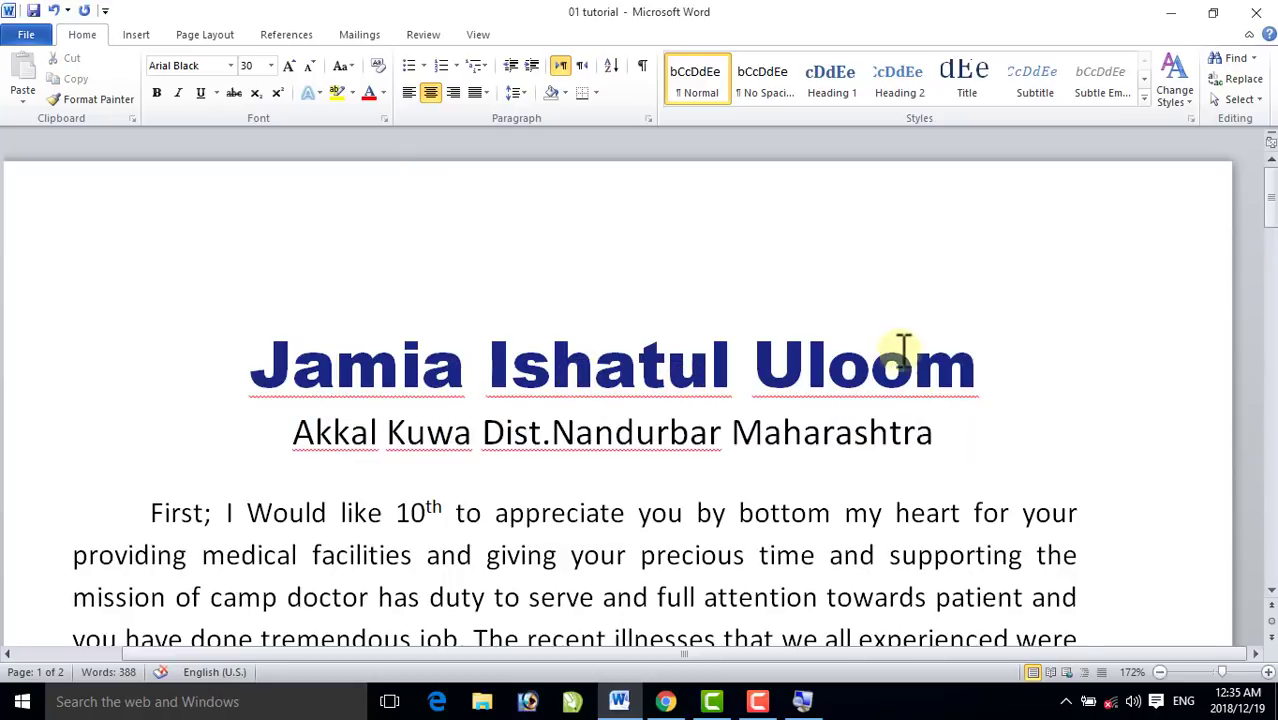
Convert the Jamia Ishatul Uloom heading to uppercase
left_click_drag(1004, 357, 288, 378)
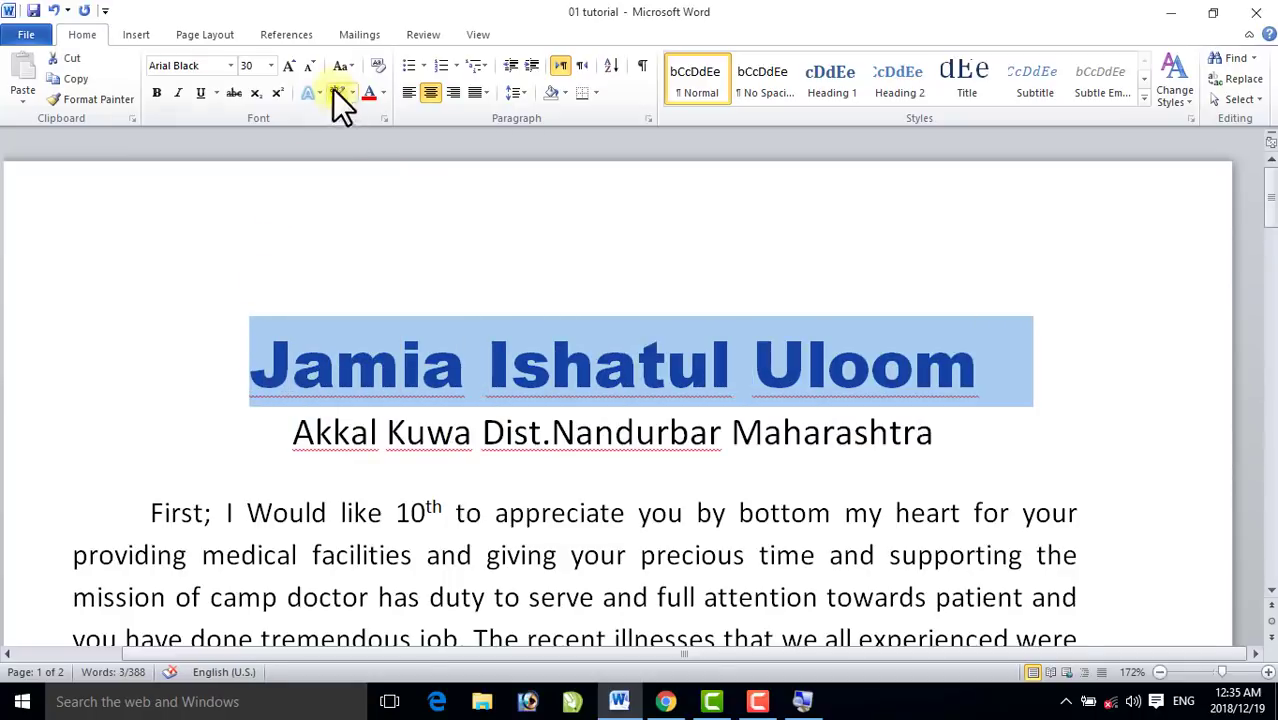
left_click(345, 66)
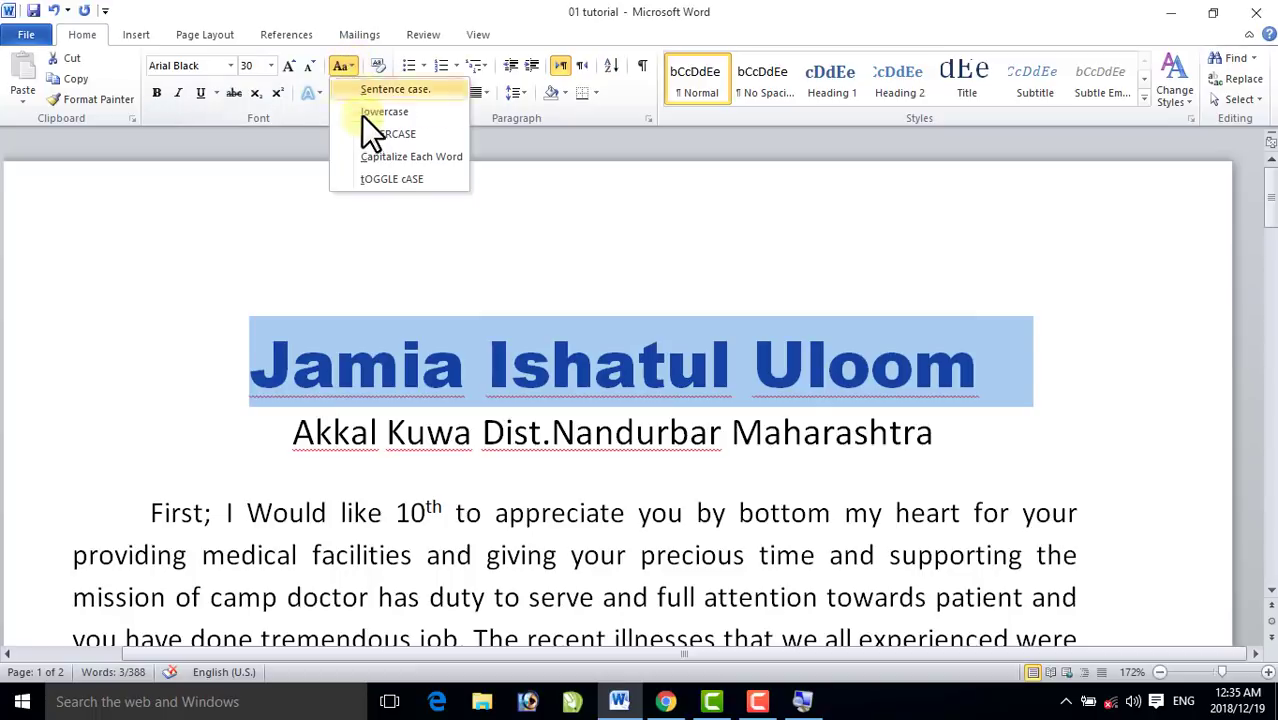
left_click(367, 133)
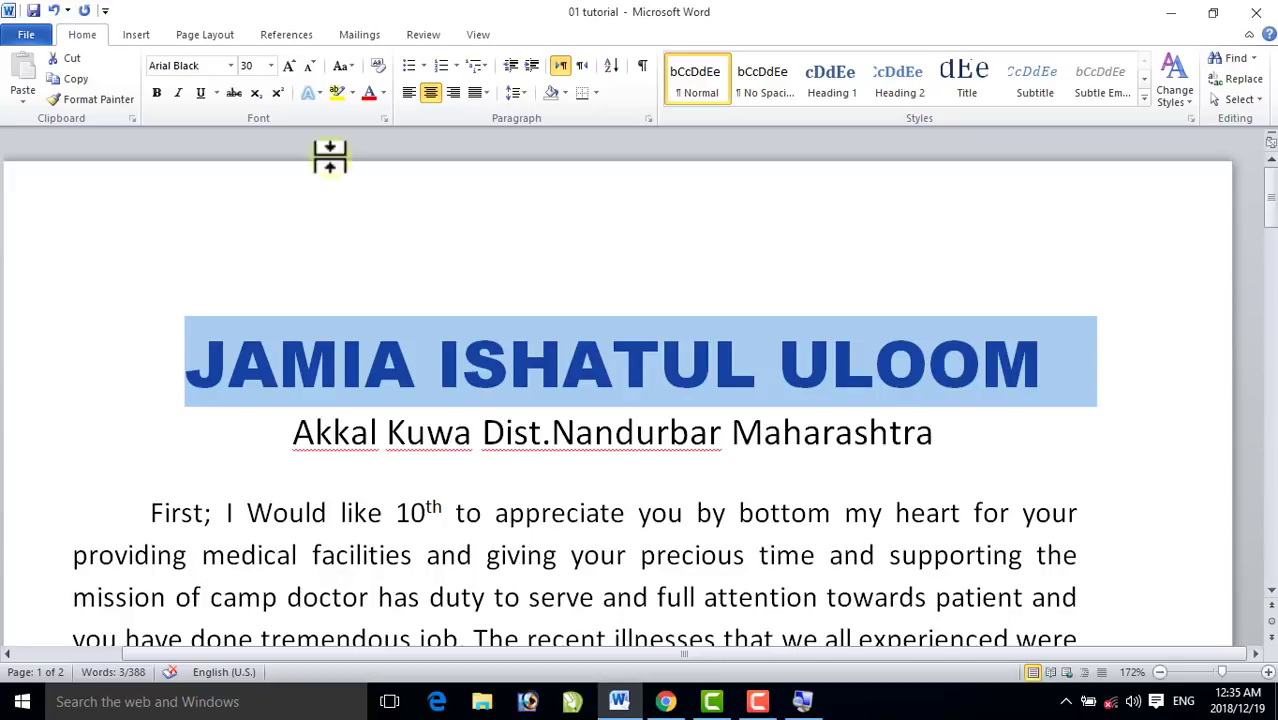
Preview the text effect presets on the heading and examine the outline options, including colors and weight, without applying any
left_click(317, 93)
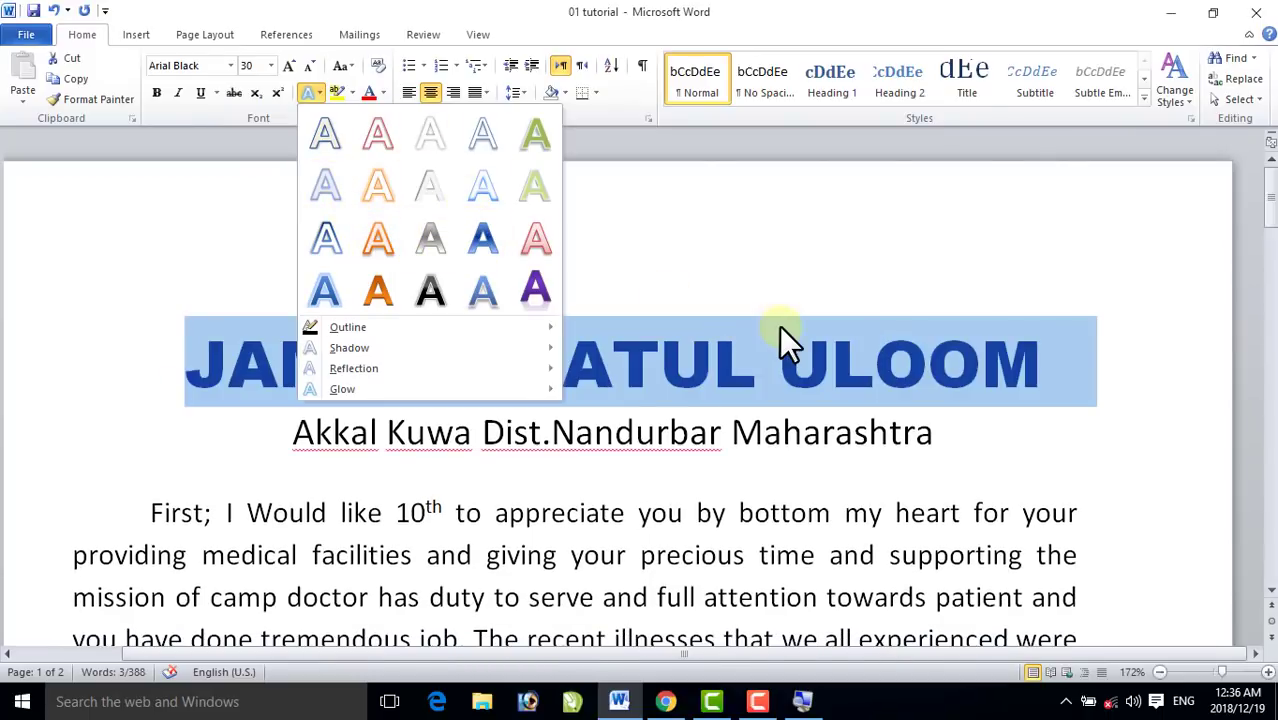
left_click(1052, 384)
left_click(1070, 370)
left_click_drag(1070, 370, 294, 362)
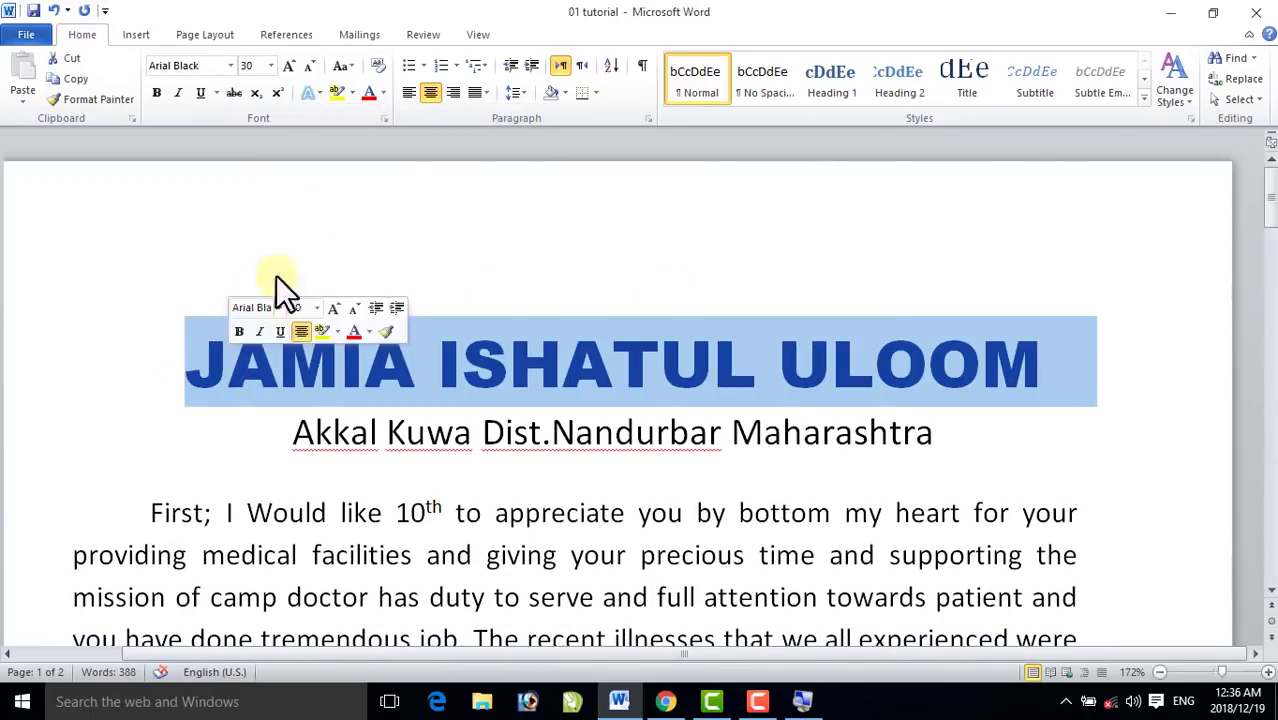
left_click(317, 90)
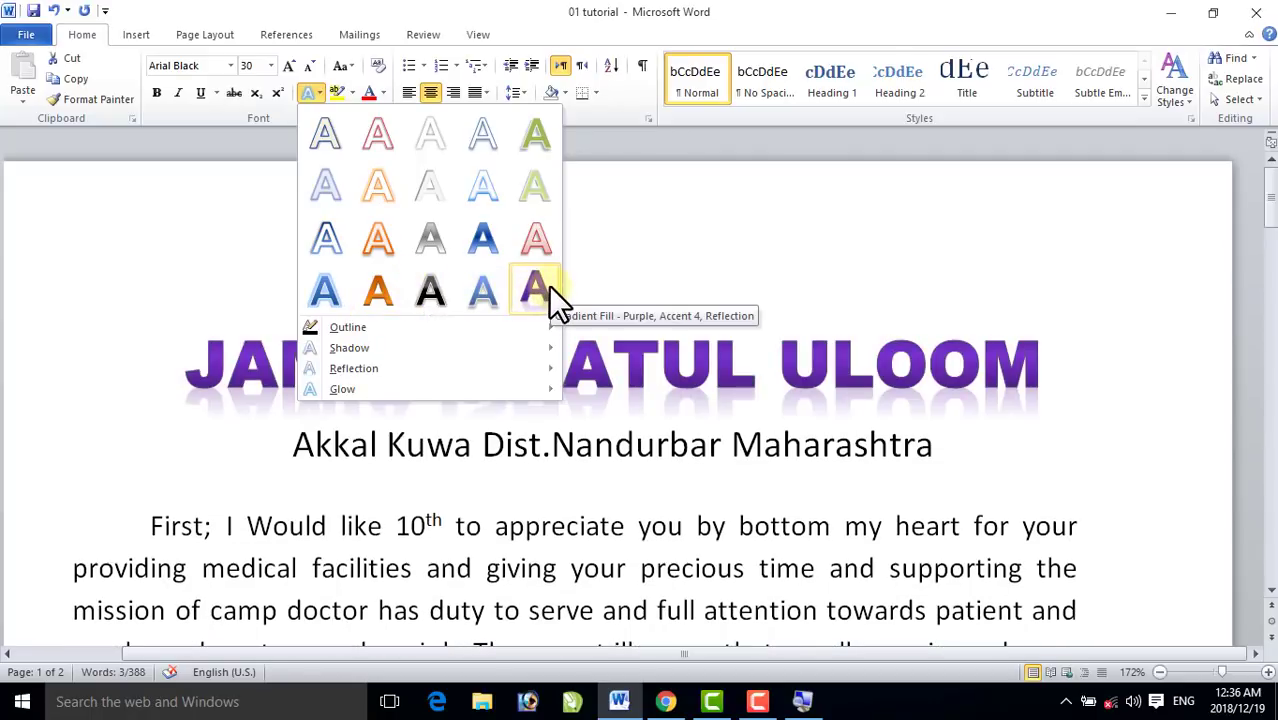
mouse_move(510, 320)
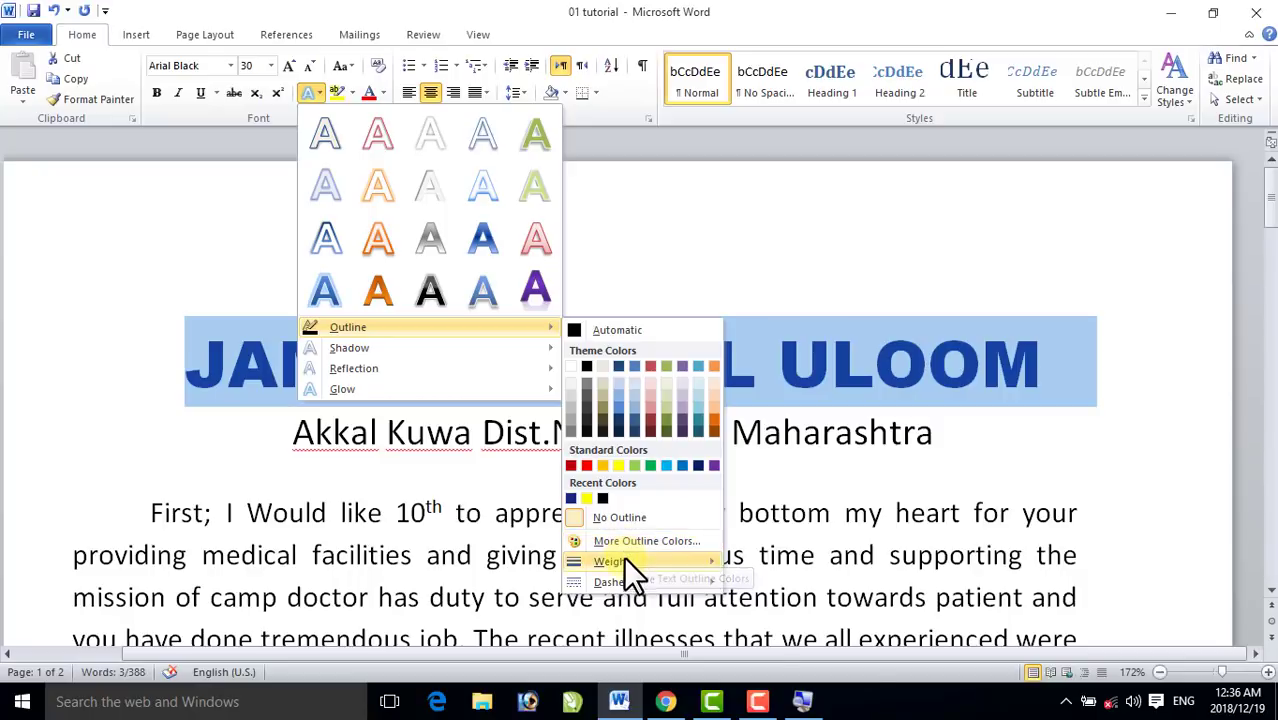
mouse_move(623, 559)
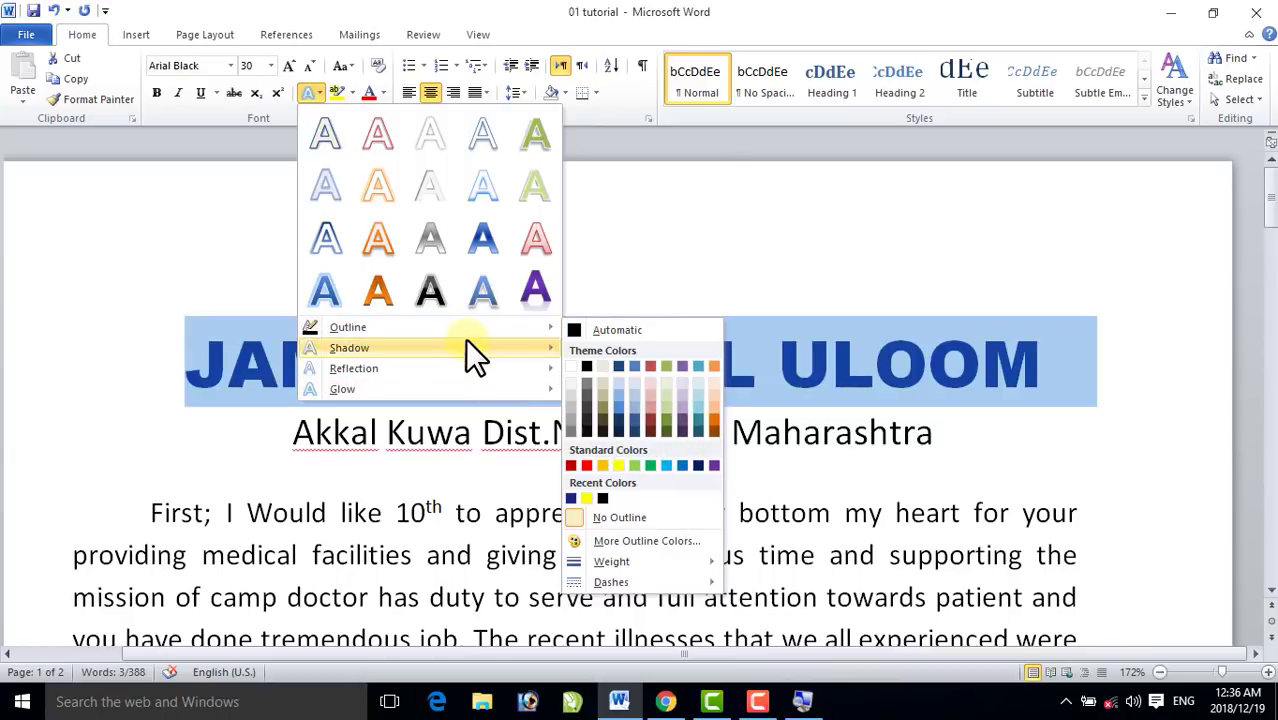
mouse_move(472, 338)
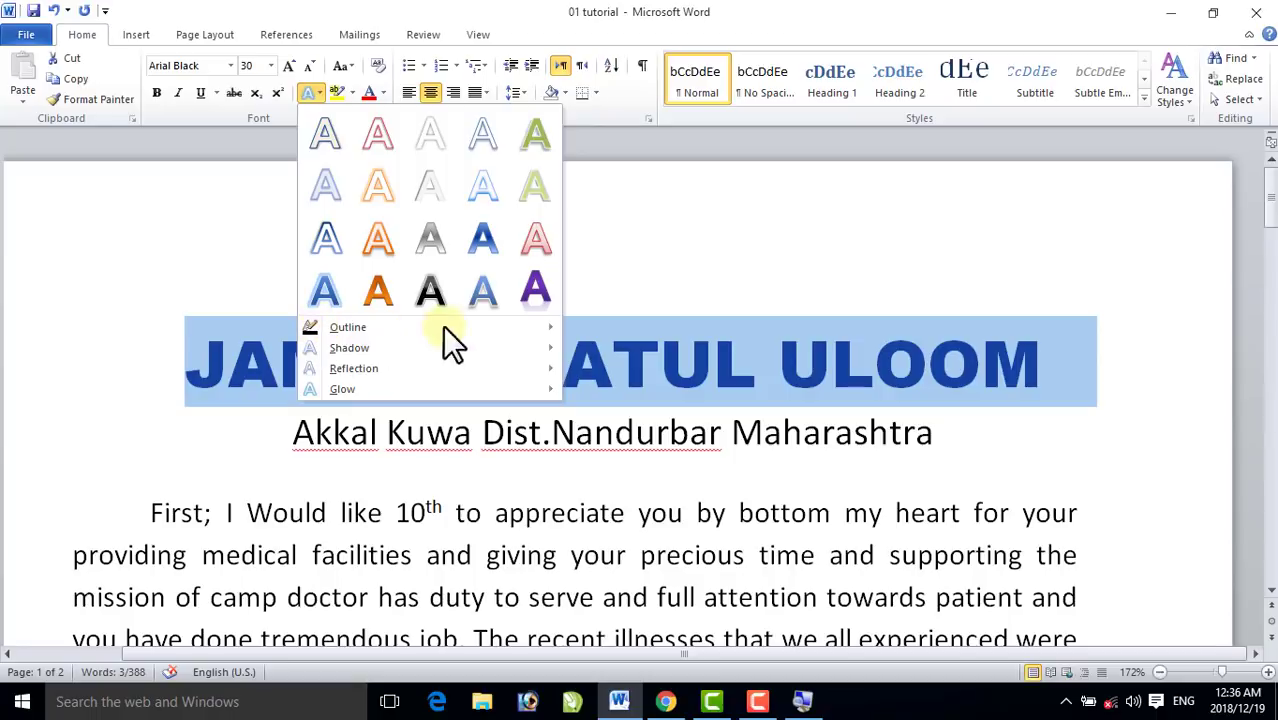
left_click(706, 348)
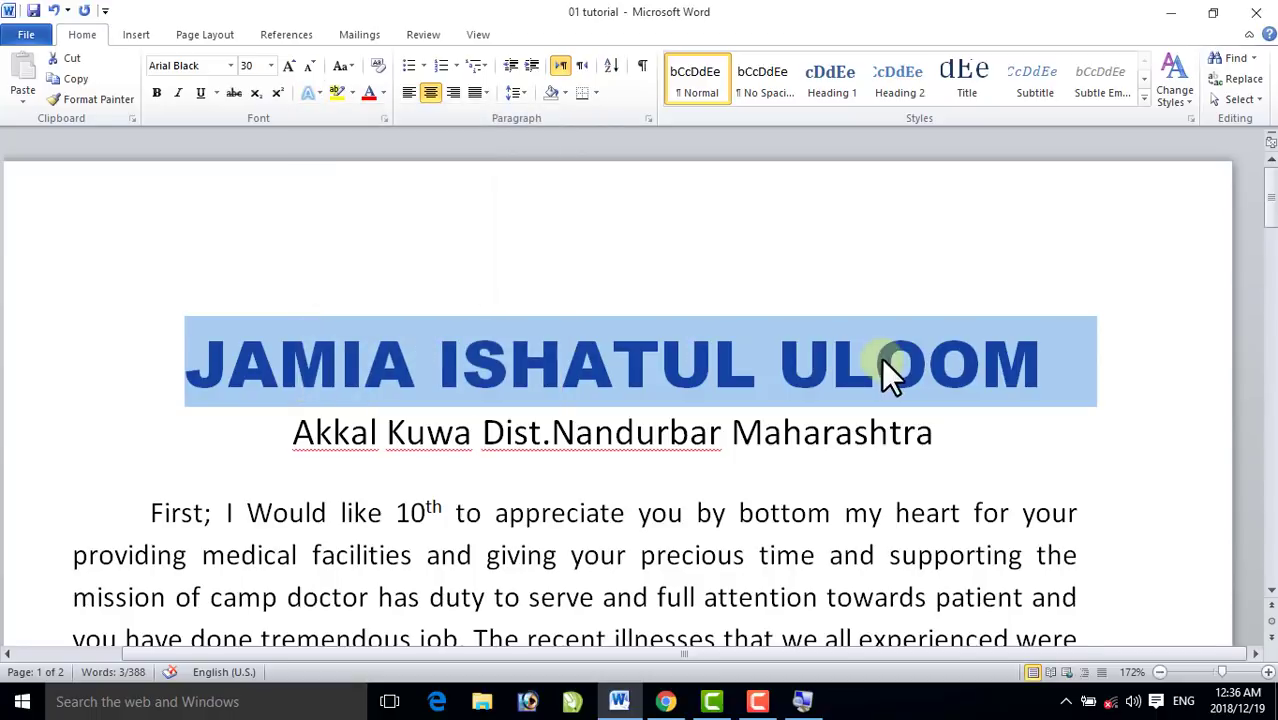
Give the heading text an outline with a weight of 1½ pt
left_click(320, 93)
mouse_move(347, 324)
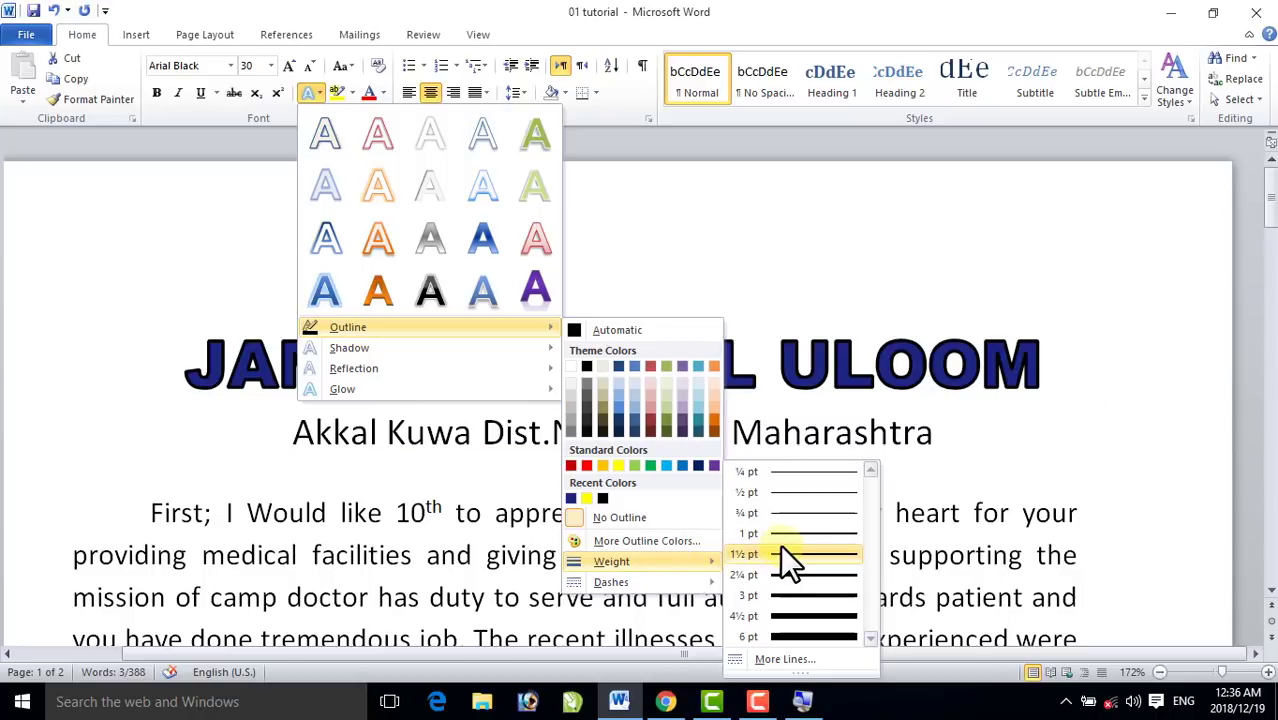
left_click(782, 550)
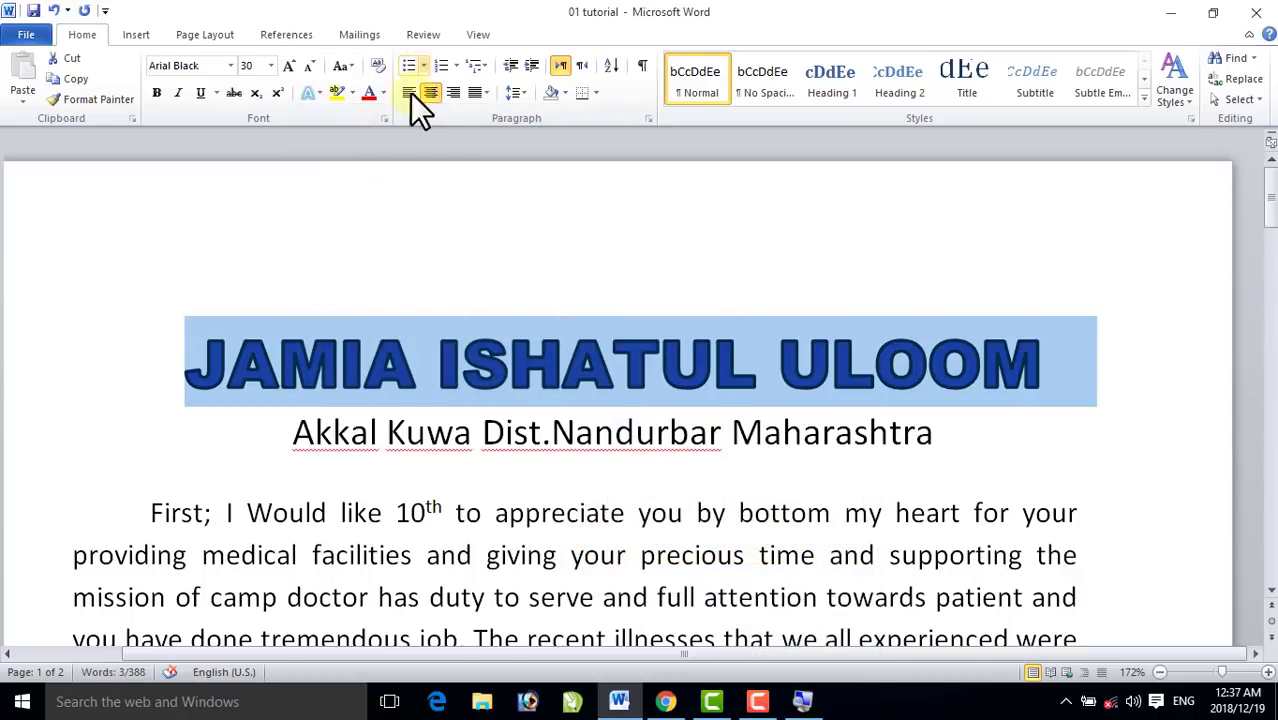
Set the heading's text outline color to the standard red and deselect the heading
left_click(317, 95)
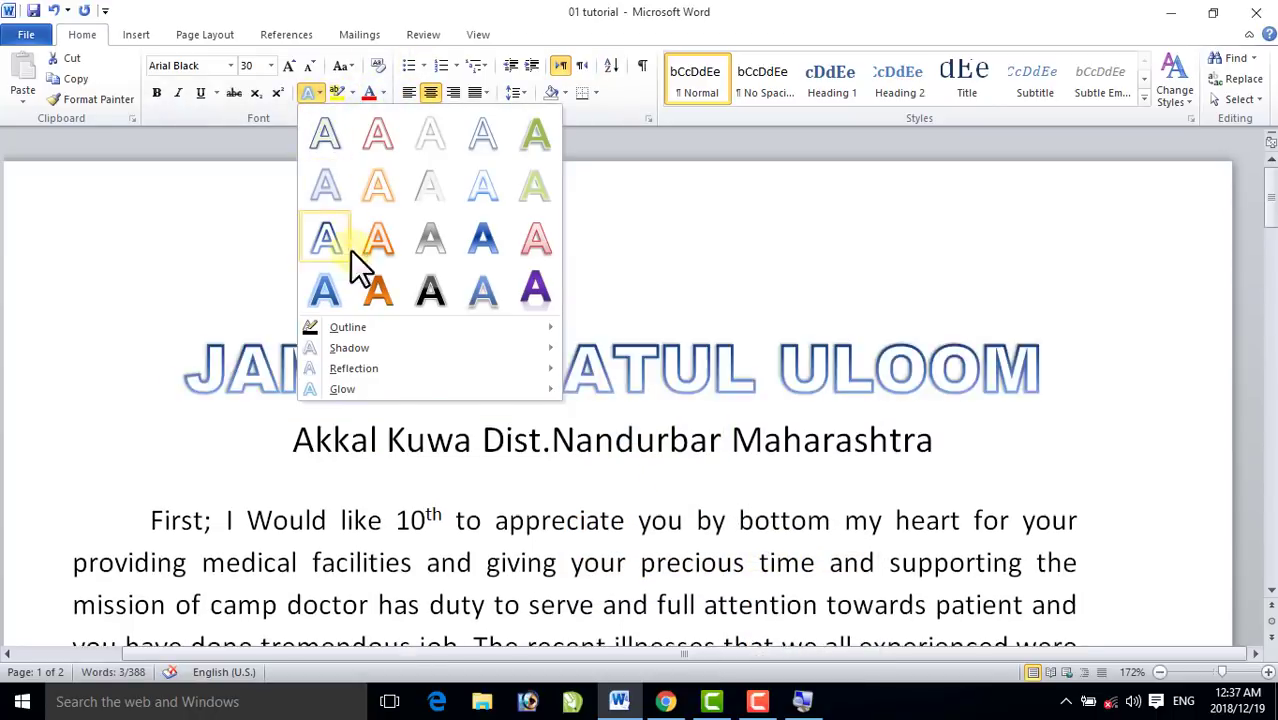
mouse_move(552, 370)
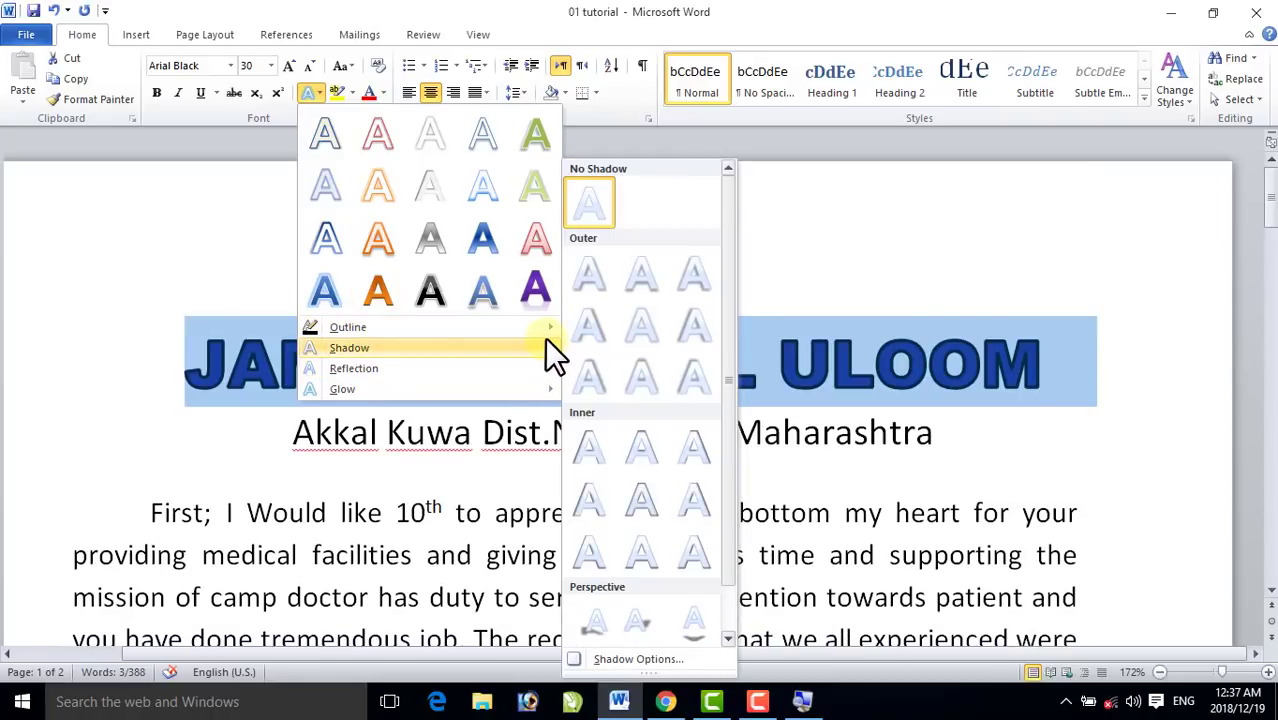
mouse_move(545, 330)
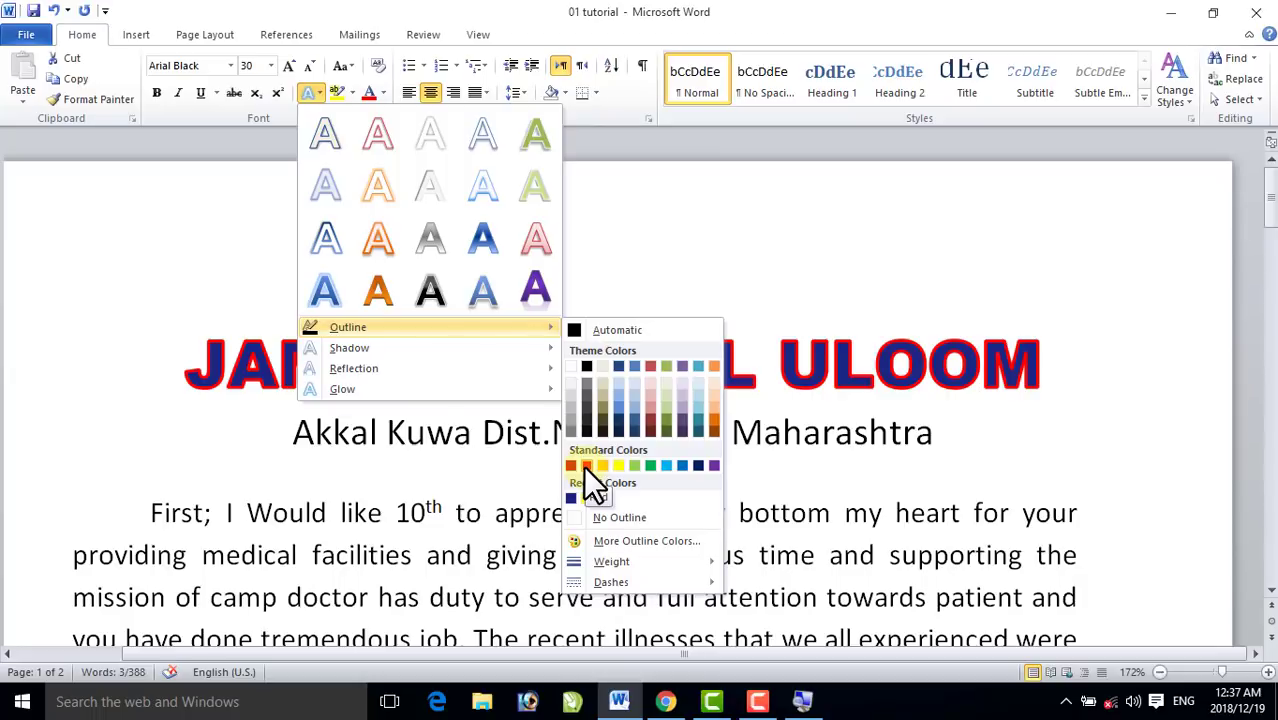
left_click(585, 466)
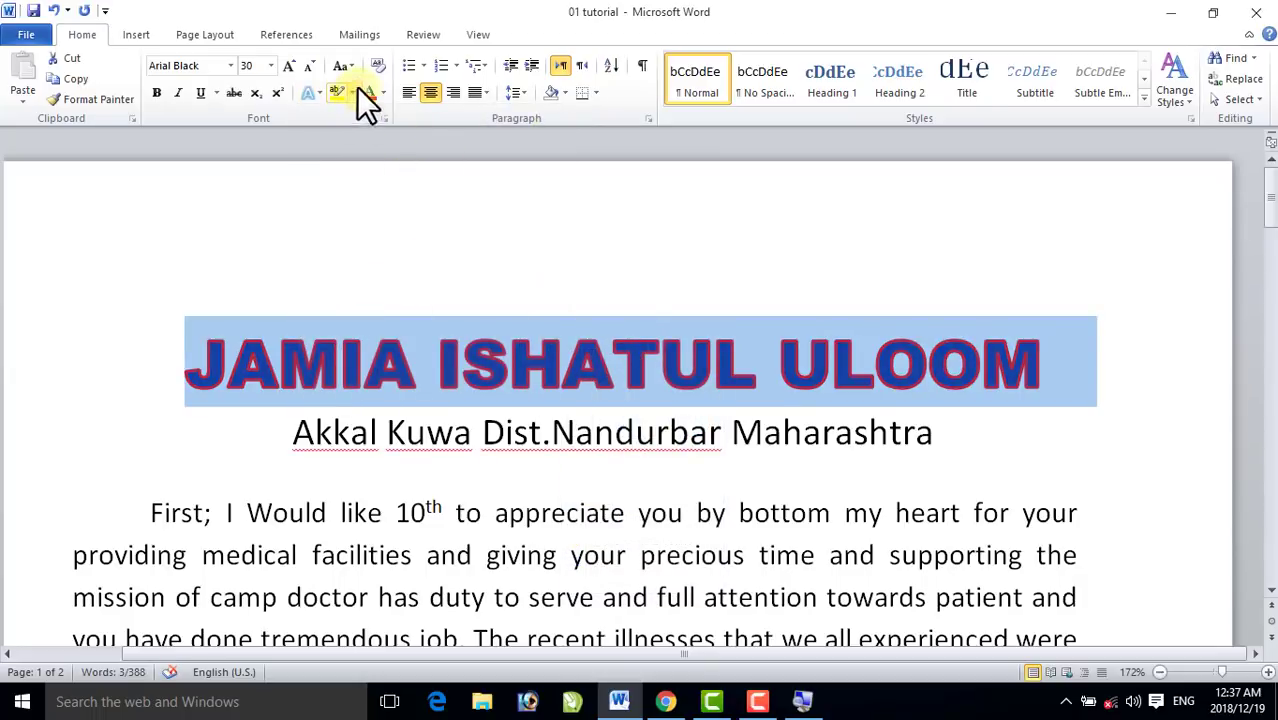
left_click(439, 333)
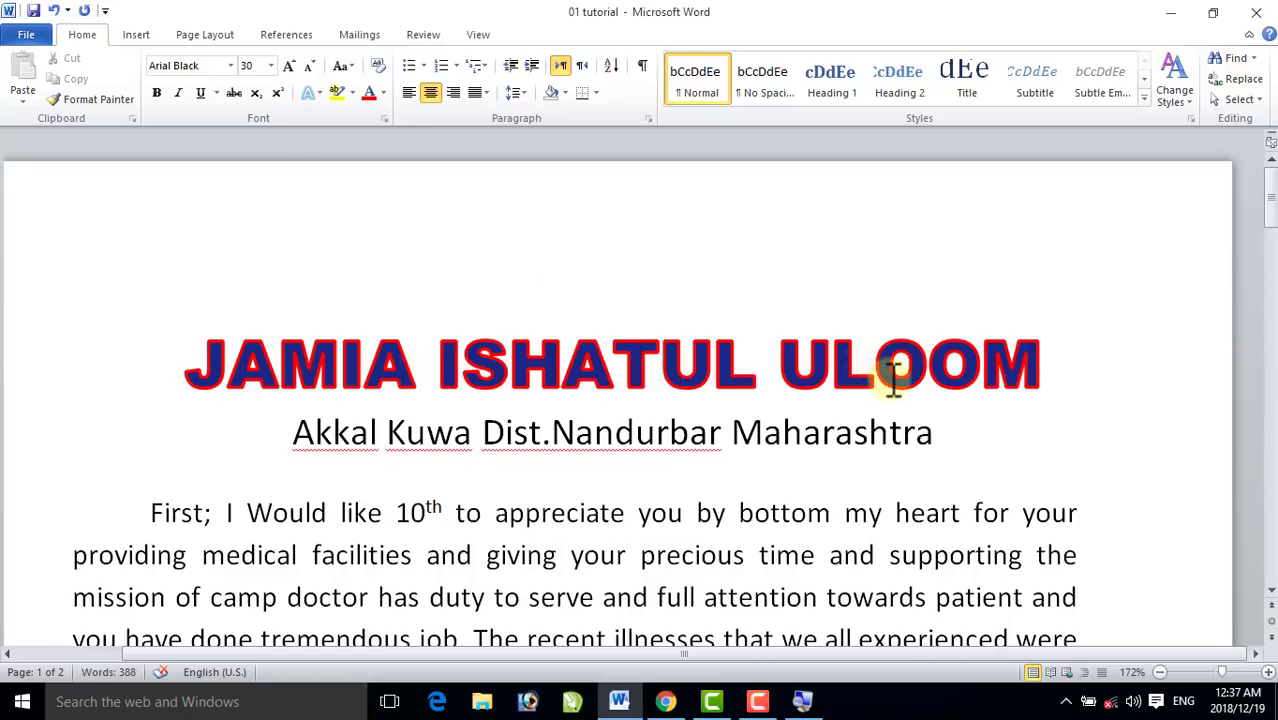
Preview shadow and glow effects on the heading, and apply the first reflection variation to it
left_click_drag(1100, 350, 362, 364)
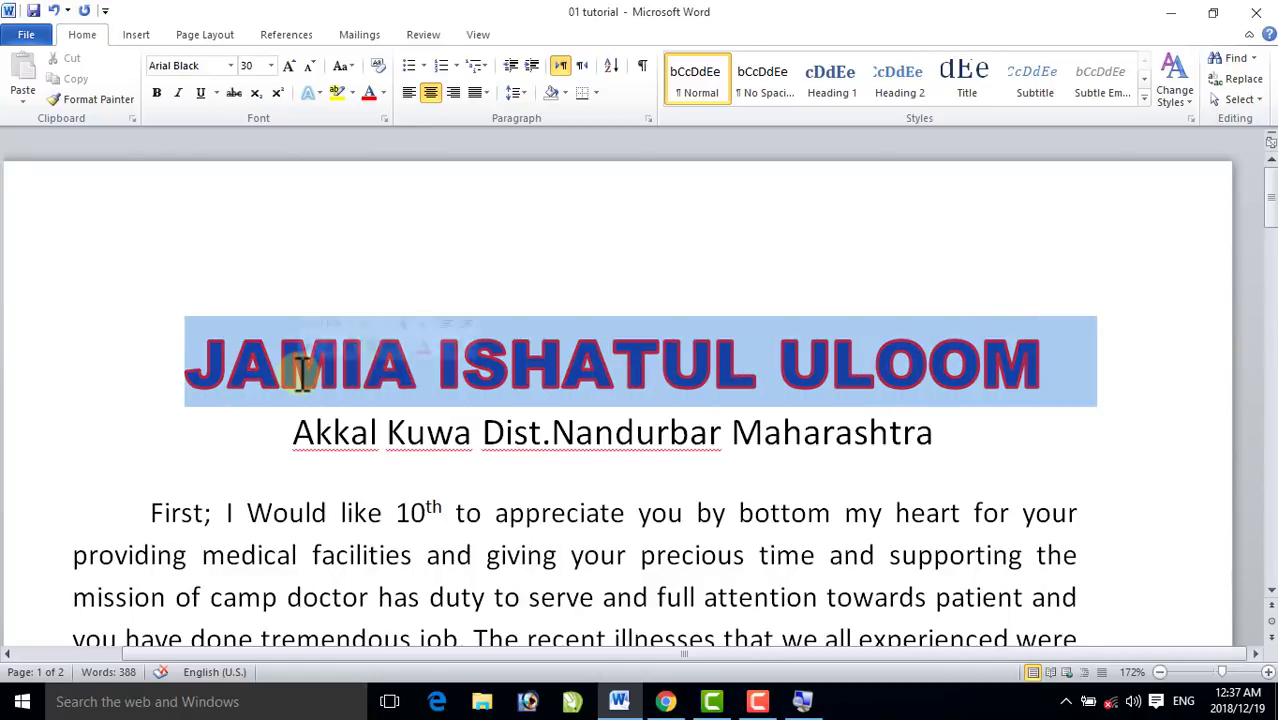
left_click(316, 95)
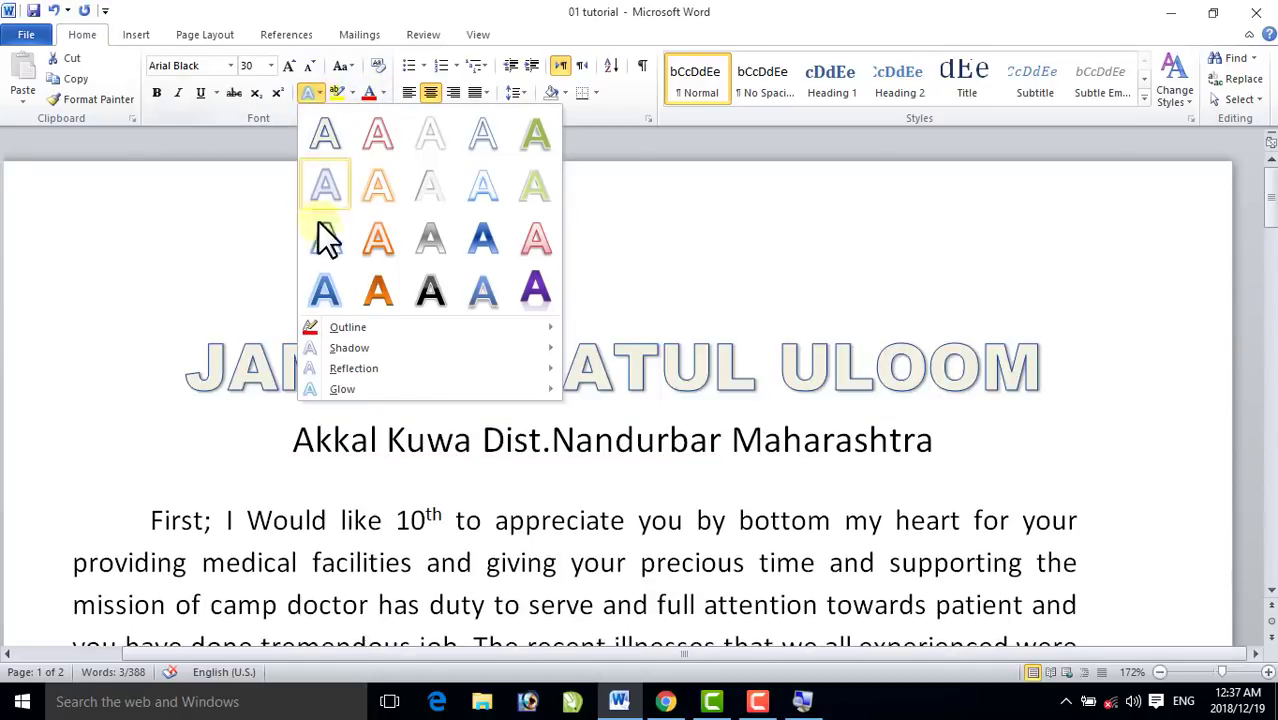
mouse_move(351, 349)
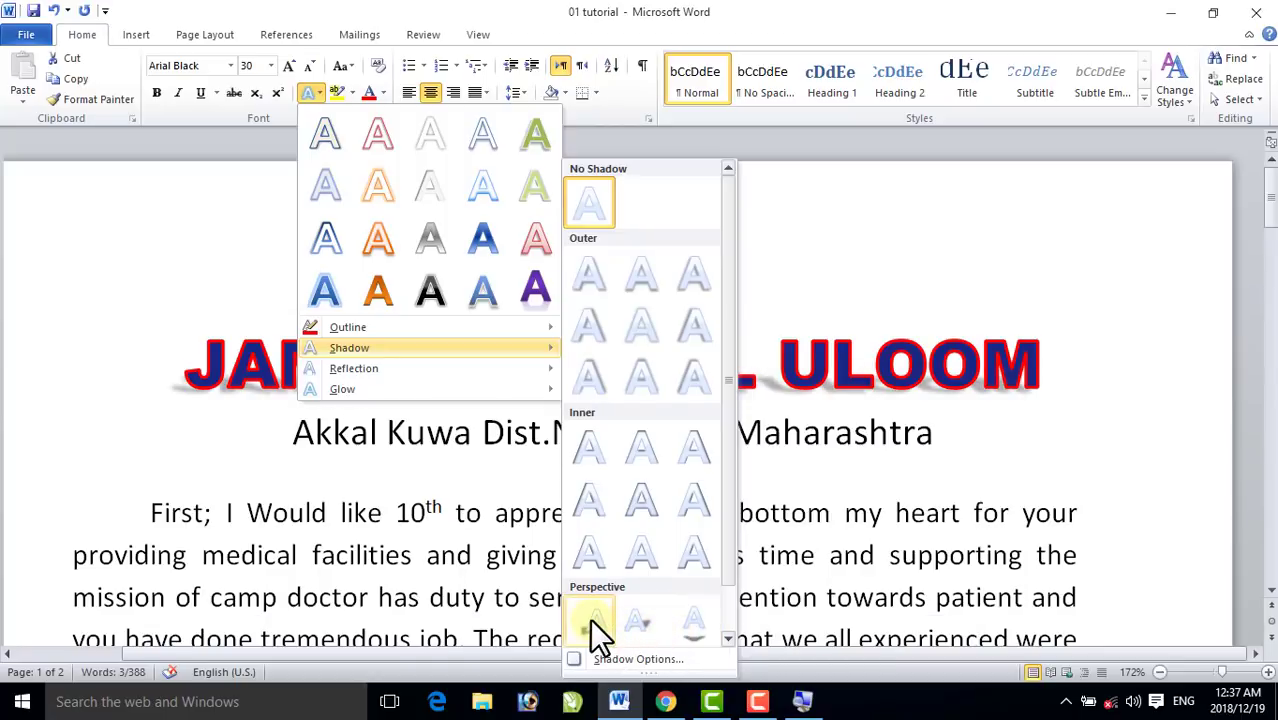
scroll(589, 618, "down", 1)
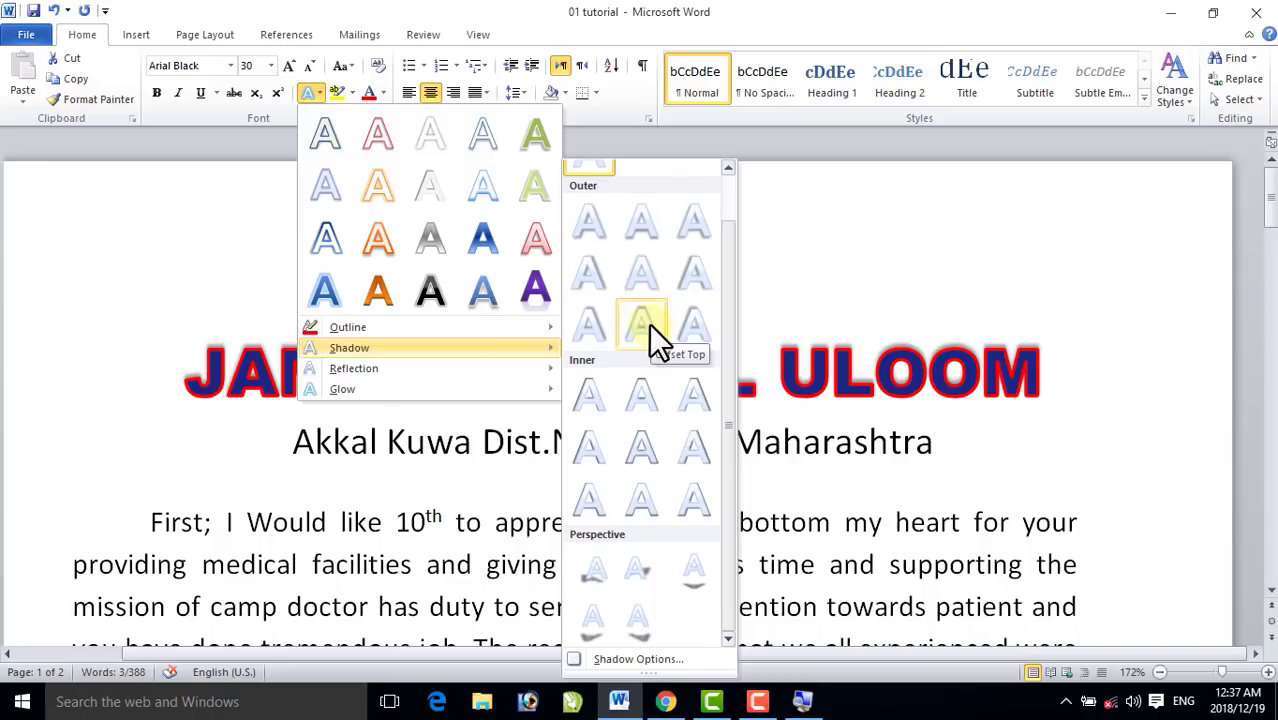
mouse_move(382, 384)
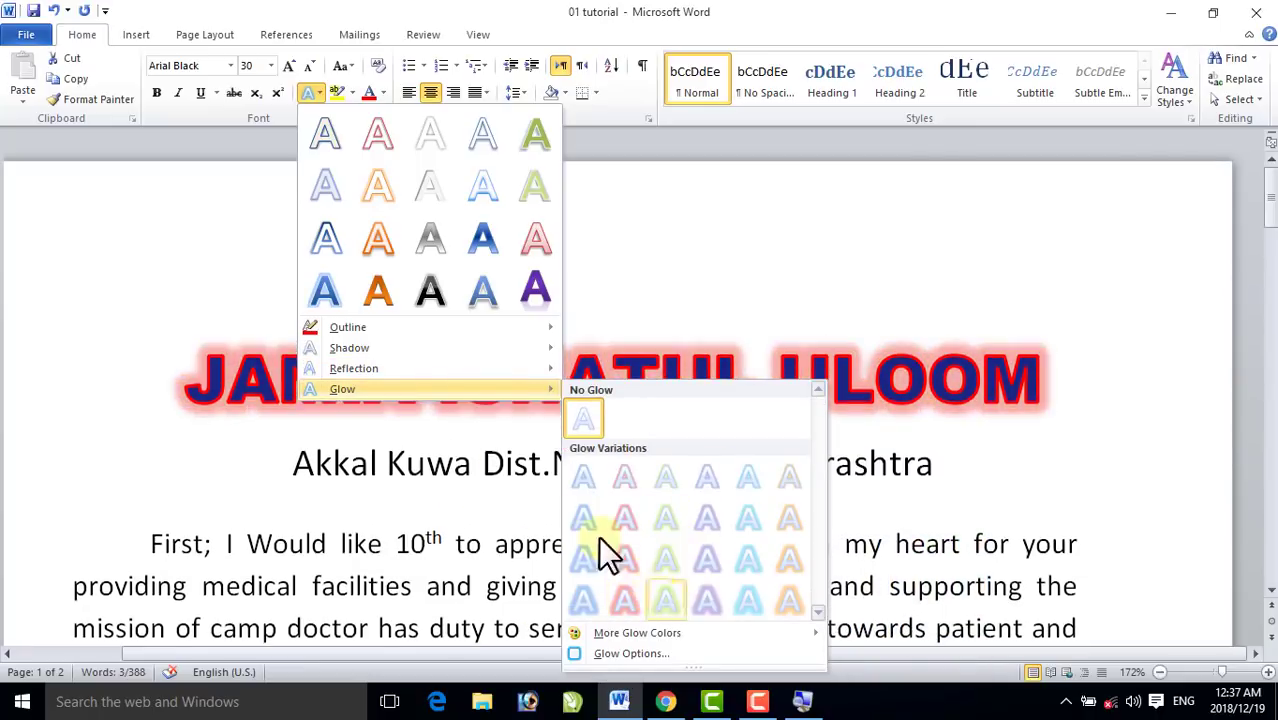
mouse_move(418, 362)
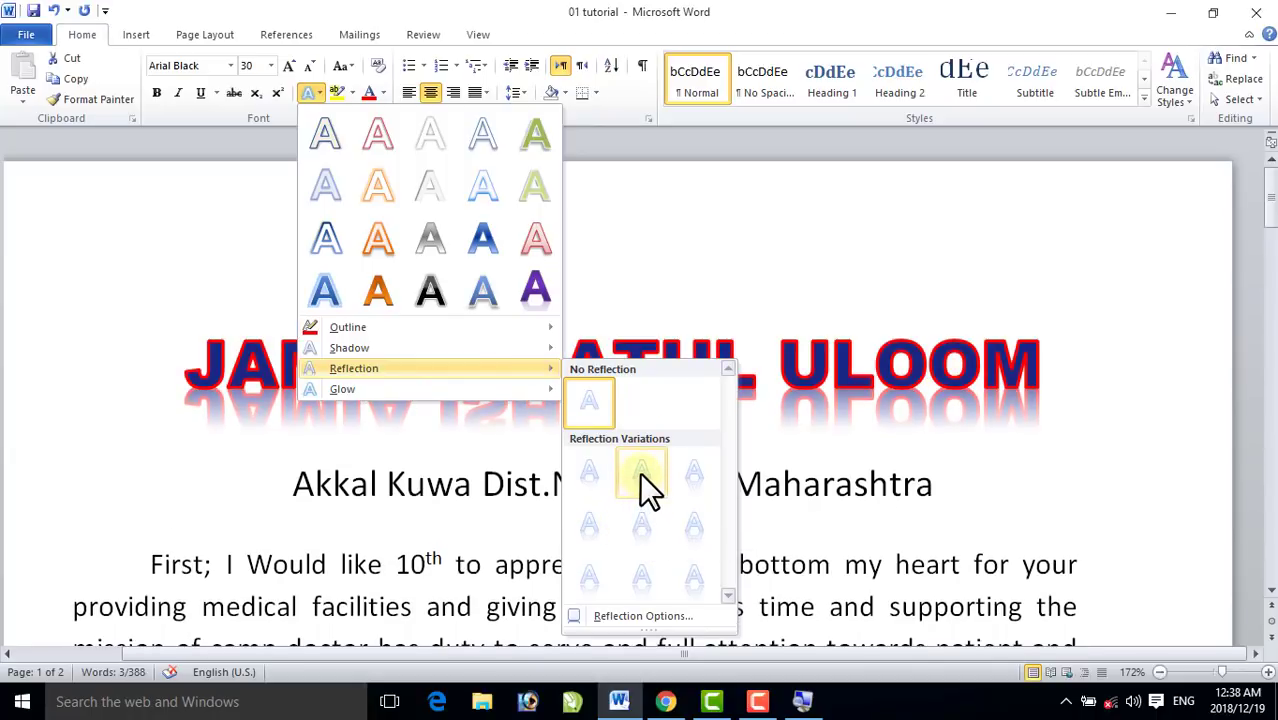
left_click(587, 473)
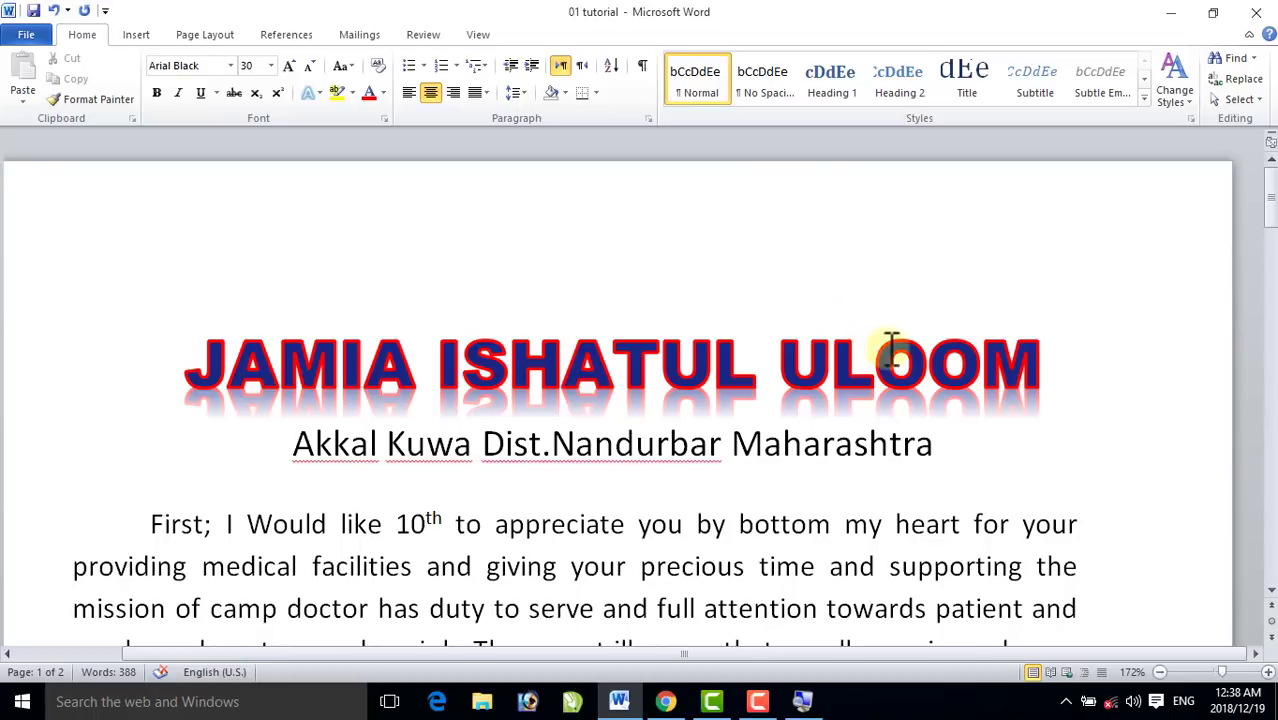
Select the heading again and open its text effect presets for previewing
left_click_drag(1075, 372, 314, 418)
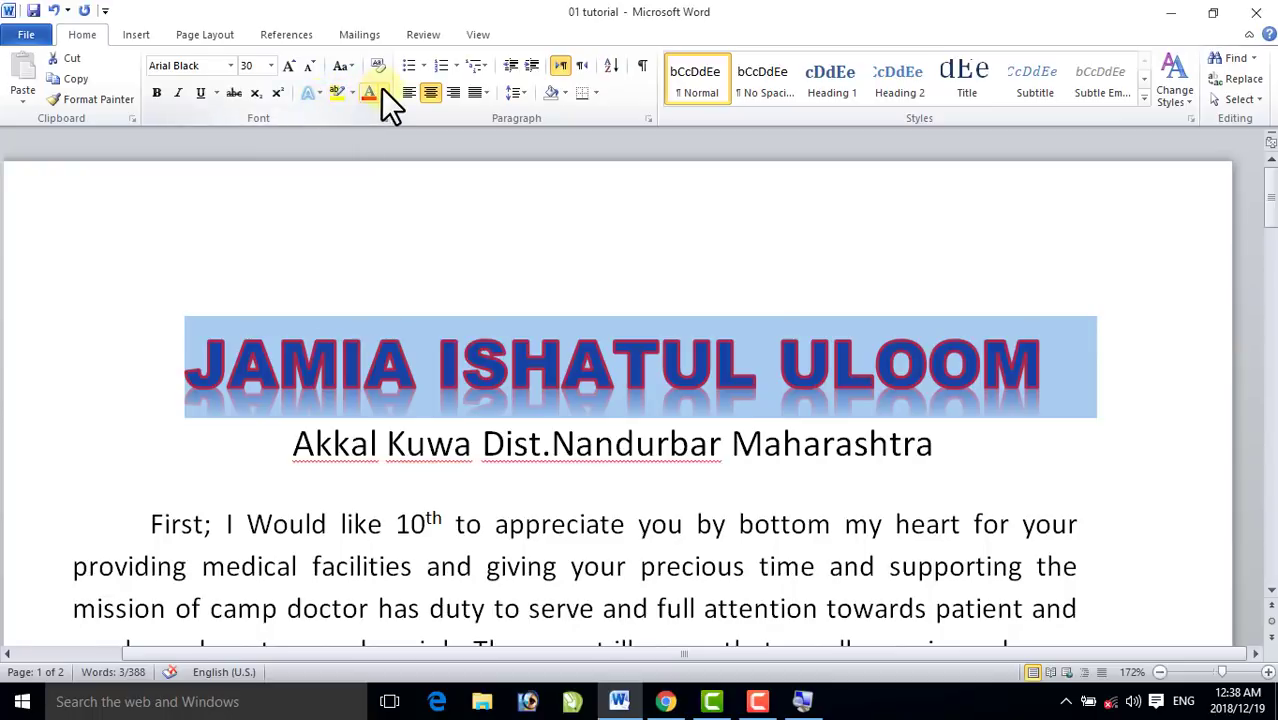
left_click(318, 94)
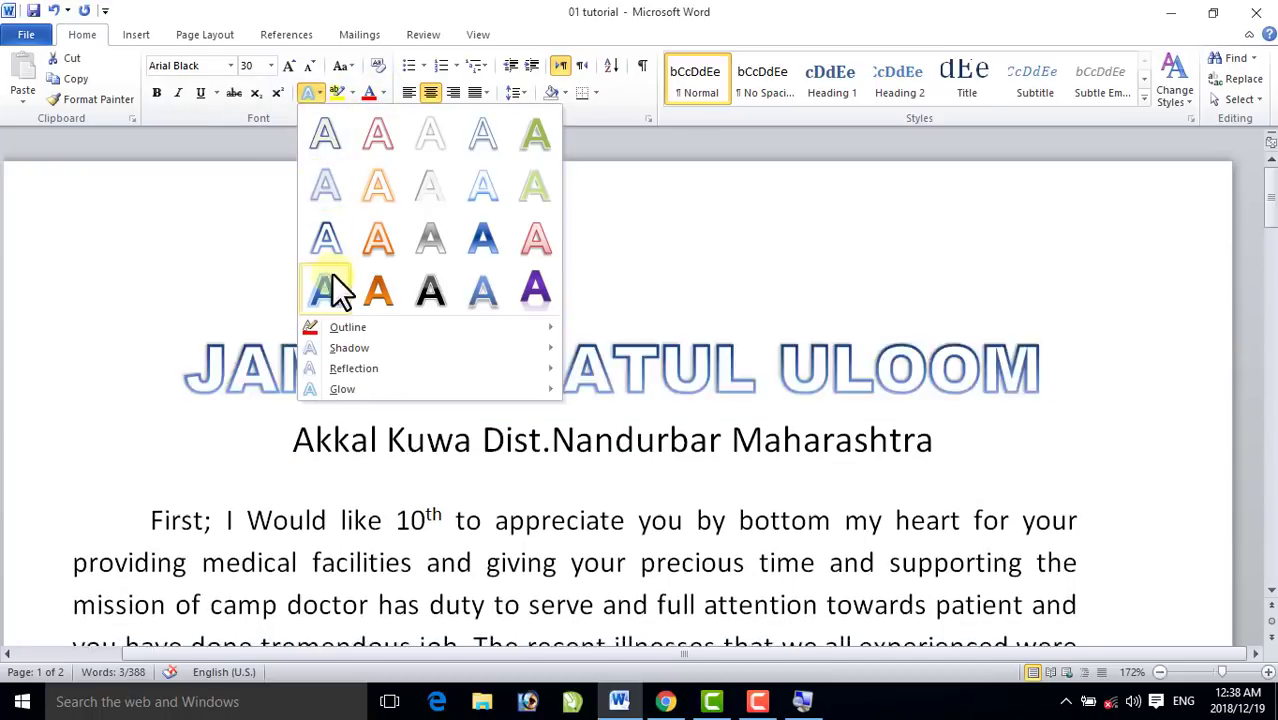